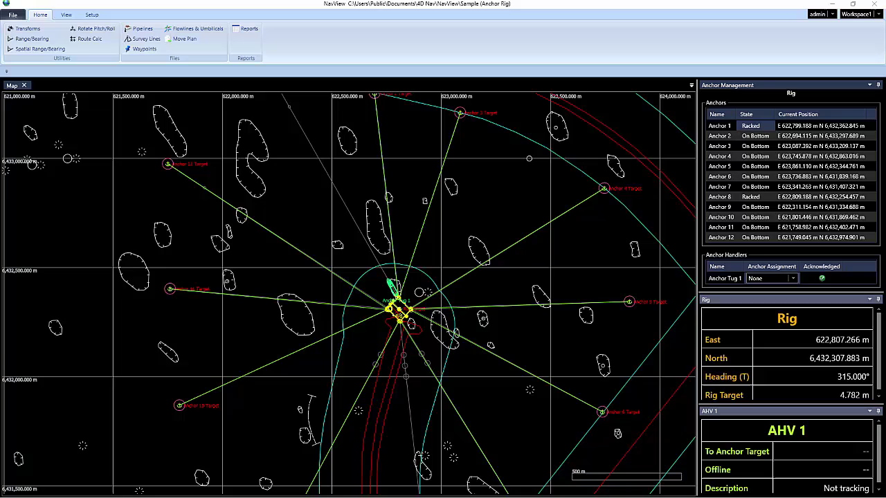
Assign Anchor 1 to Anchor Tug 1 in Anchor Handlers and confirm the assignment
{"action": "mouse_move", "coordinate": [486, 236]}
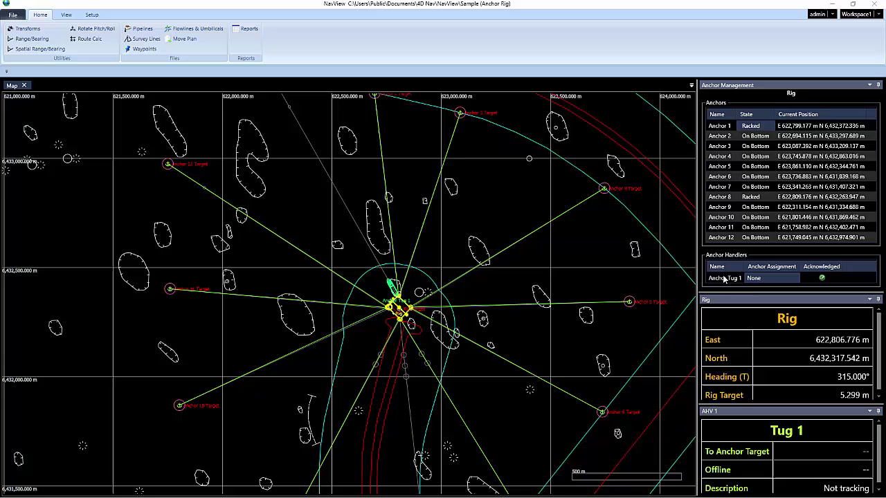
{"action": "left_click", "coordinate": [781, 284]}
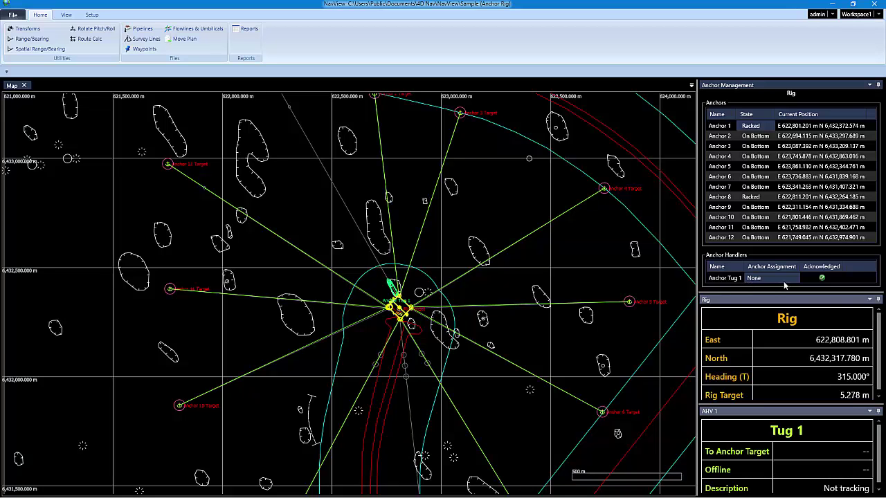
{"action": "left_click", "coordinate": [794, 279]}
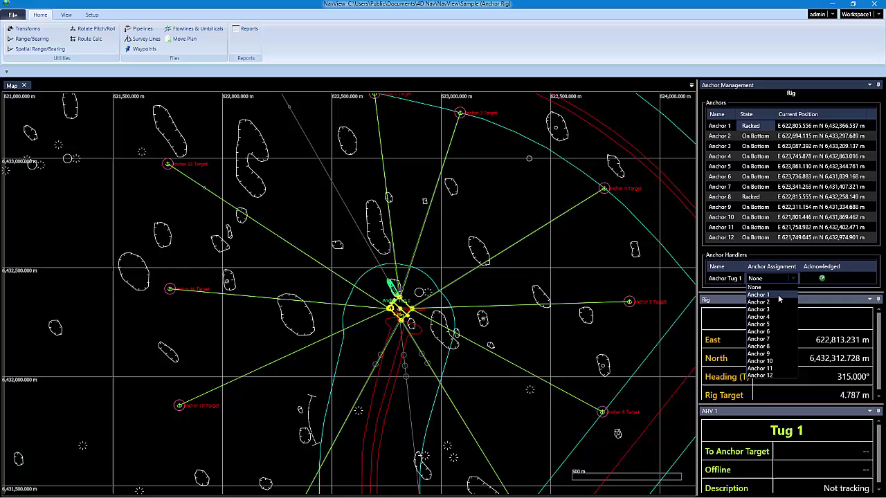
{"action": "left_click", "coordinate": [777, 294]}
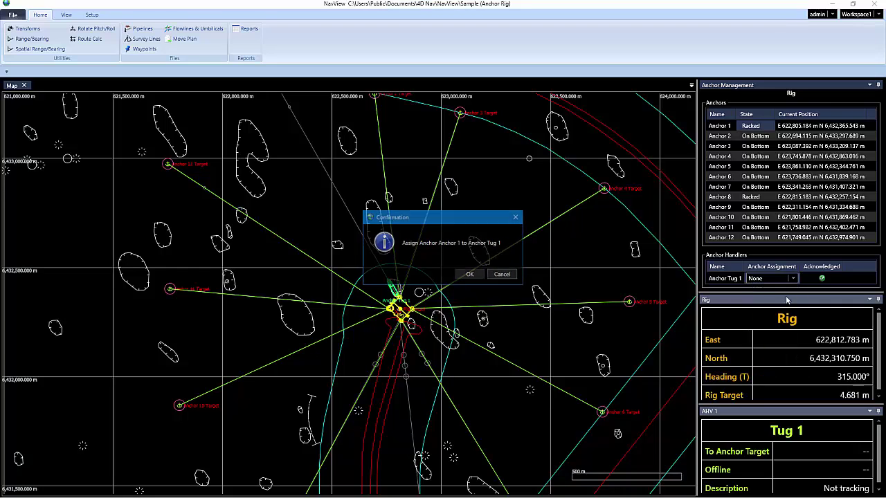
{"action": "left_click", "coordinate": [471, 275]}
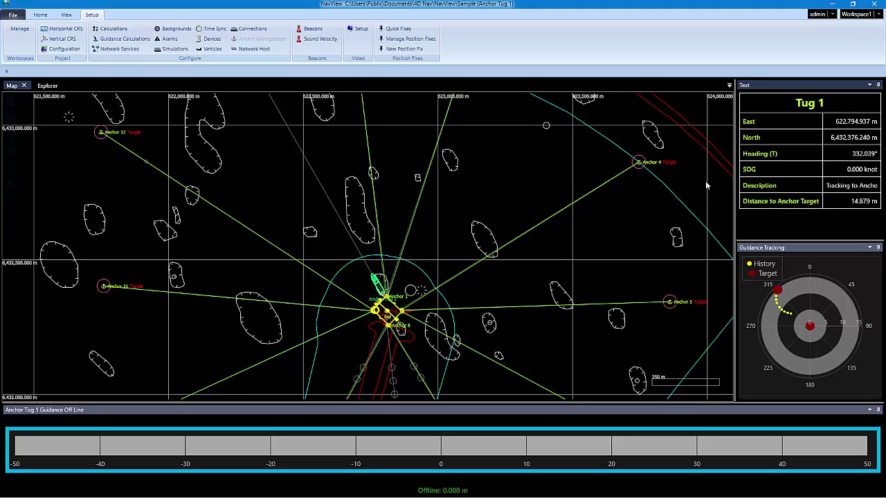
Widen Tug 1's readout panels by moving the Map/Text splitter
{"action": "left_click_drag", "start_coordinate": [709, 184], "coordinate": [709, 184]}
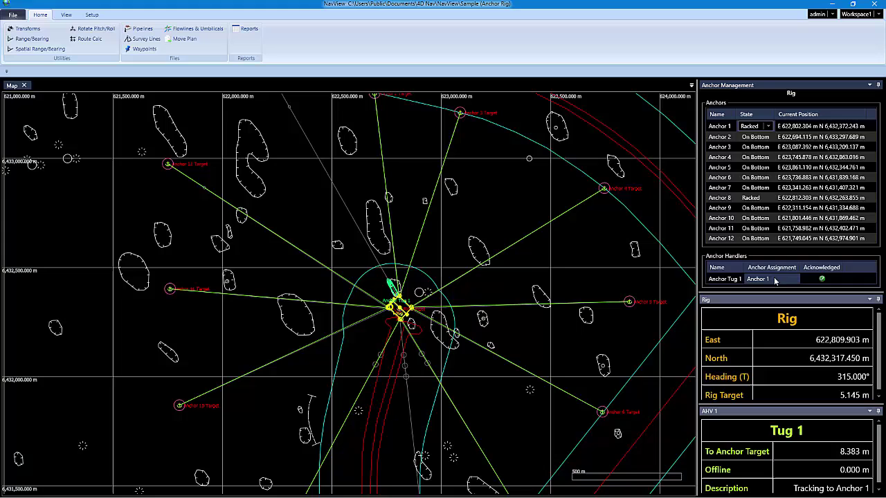
Change Anchor 1's state from Racked to Running with a Grid target position
{"action": "left_click", "coordinate": [766, 128]}
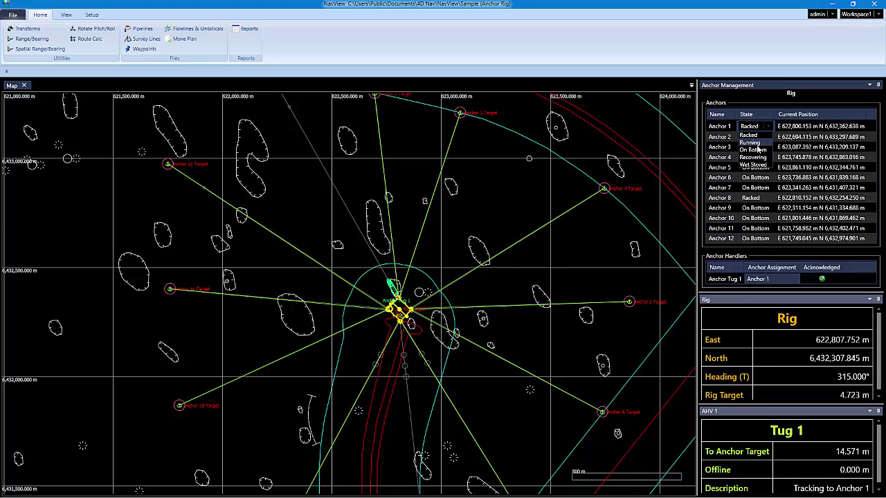
{"action": "left_click", "coordinate": [753, 142]}
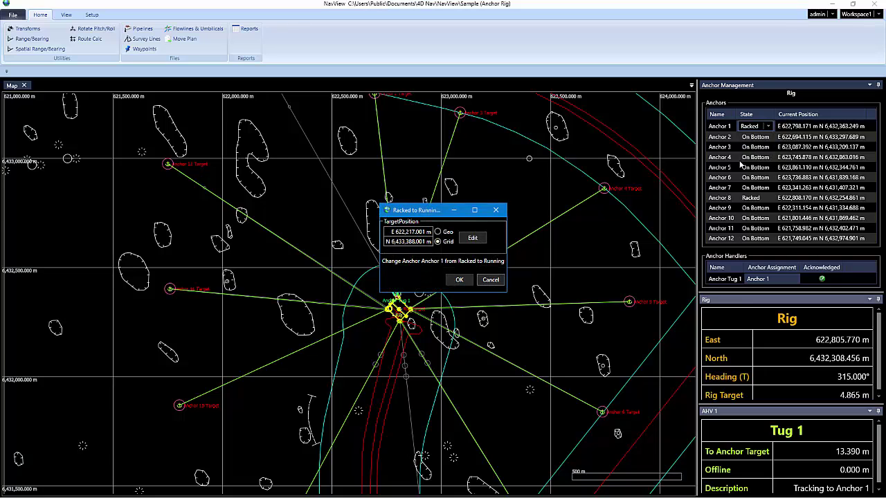
{"action": "left_click", "coordinate": [437, 242]}
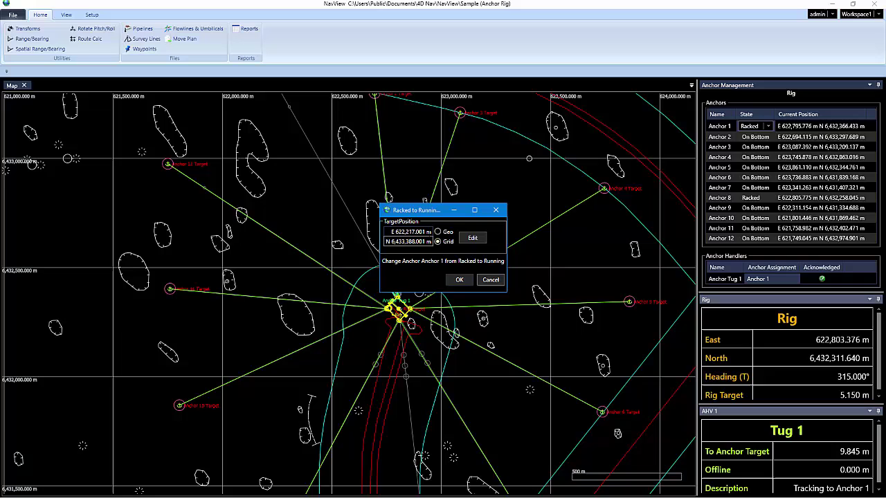
{"action": "left_click", "coordinate": [458, 280]}
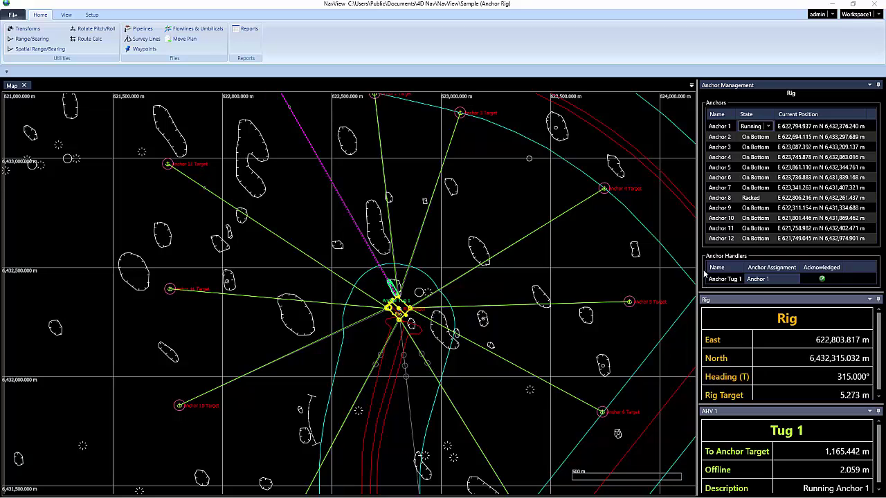
{"action": "left_click", "coordinate": [764, 127]}
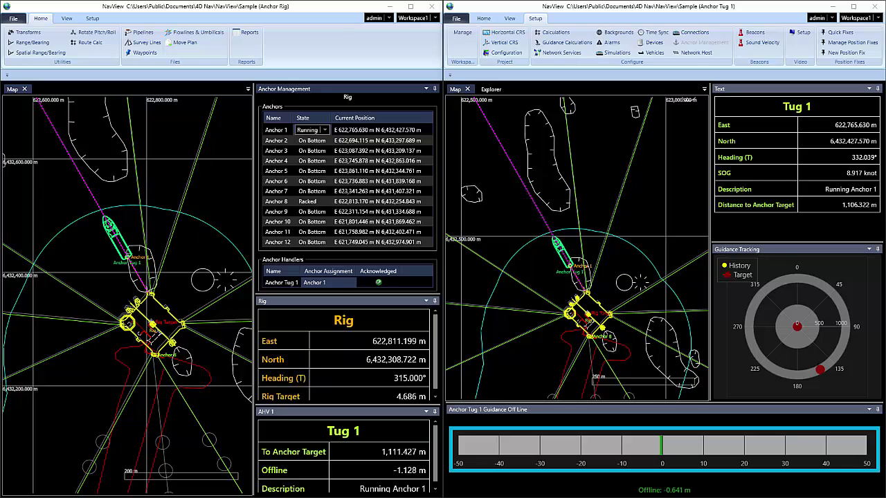
Watch Tug 1 run Anchor 1 out until it stops 519 m from the target
{"action": "mouse_move", "coordinate": [200, 267]}
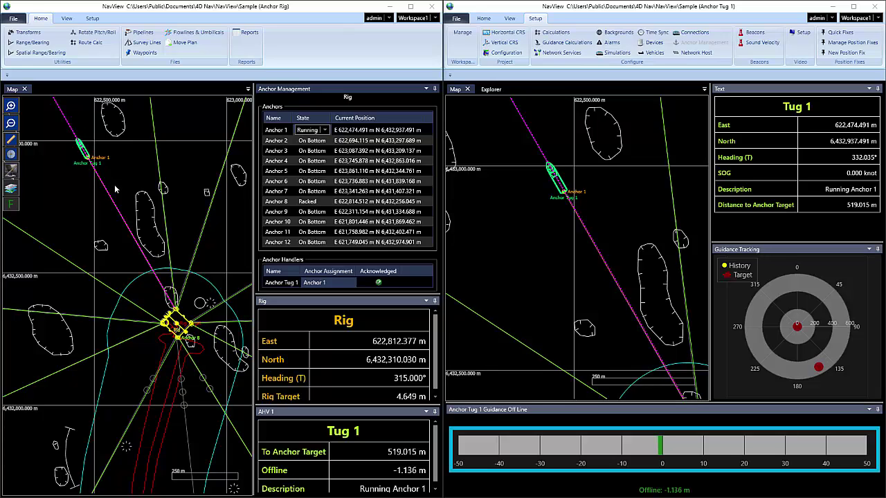
Drop Anchor 1 On Bottom with 120 m work wire out in 115 m water depth
{"action": "left_click", "coordinate": [320, 132]}
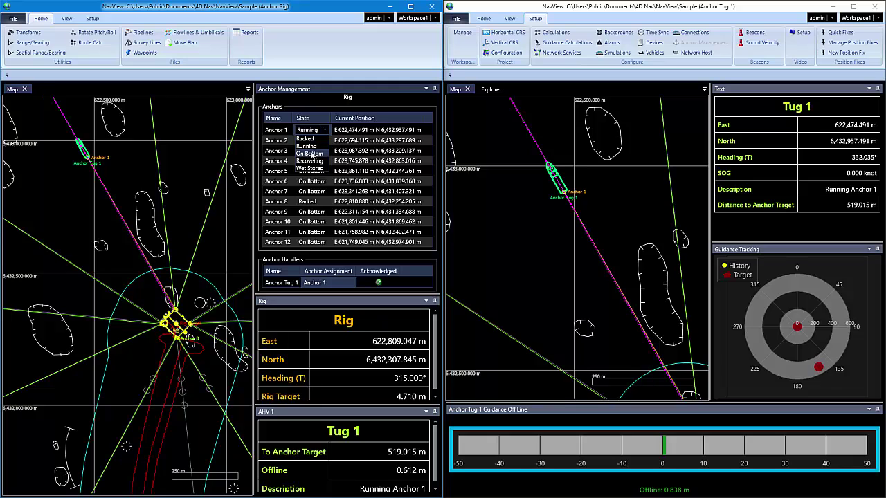
{"action": "left_click", "coordinate": [309, 153]}
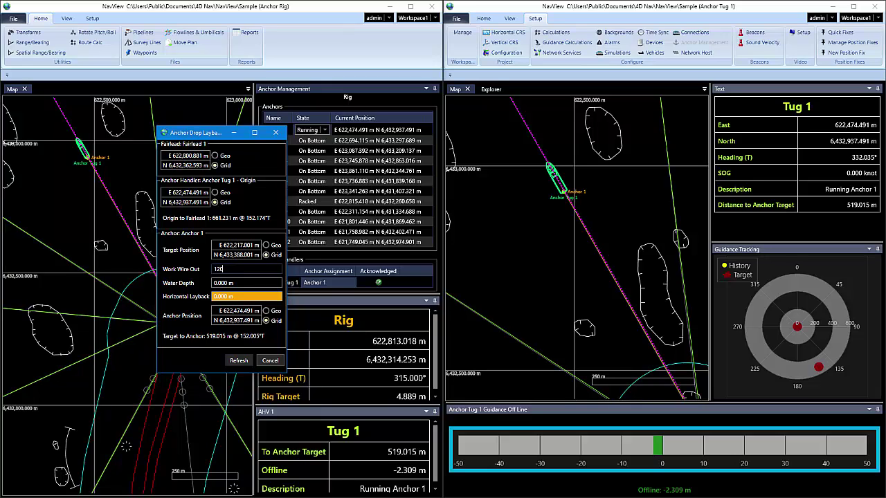
{"action": "key", "text": "Tab"}
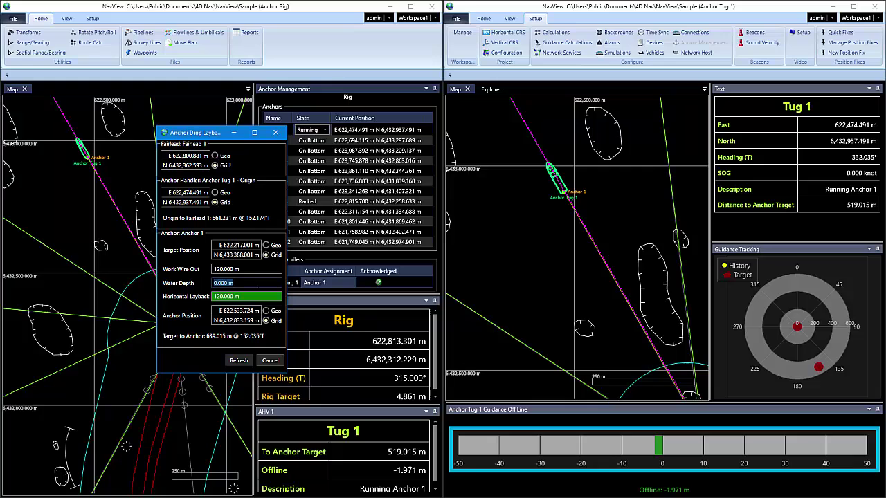
{"action": "type", "text": "115"}
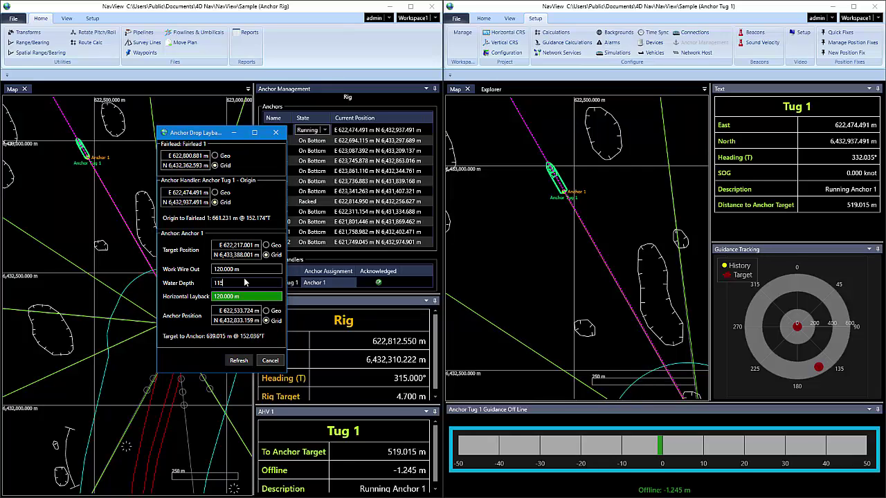
{"action": "key", "text": "shift+Tab"}
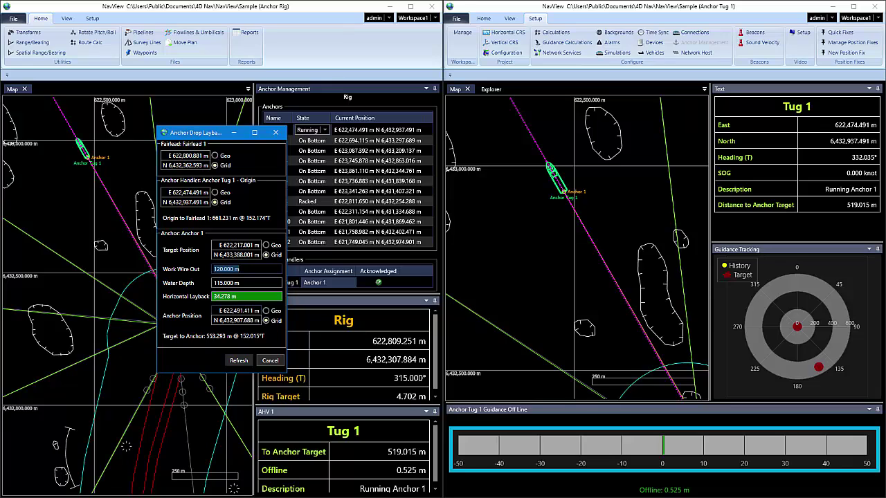
{"action": "left_click", "coordinate": [240, 361]}
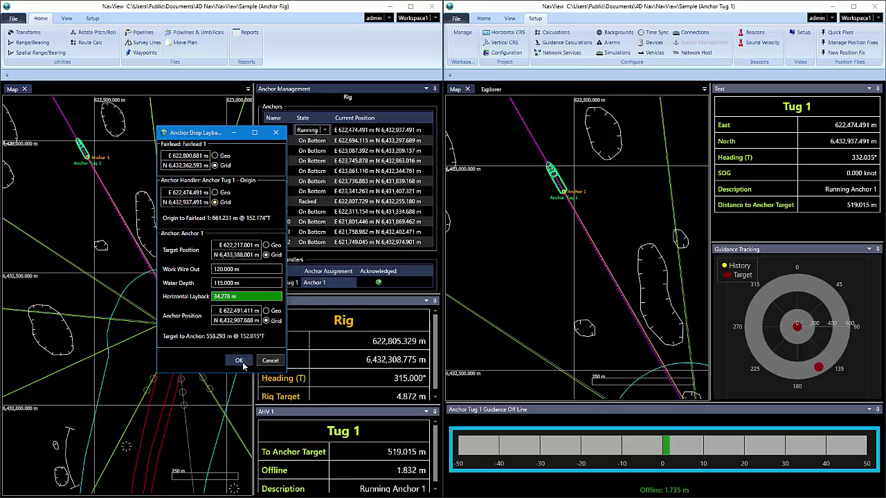
{"action": "left_click", "coordinate": [242, 362]}
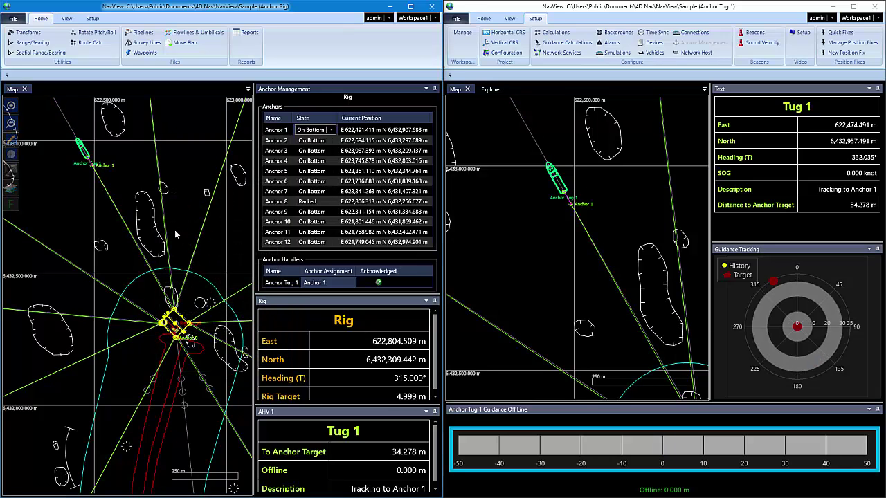
Zoom out the rig map to show Tug 1 and the rig, then maximize the Anchor Rig window
{"action": "scroll", "coordinate": [88, 173], "scroll_direction": "up", "scroll_amount": 1}
{"action": "scroll", "coordinate": [88, 172], "scroll_direction": "up", "scroll_amount": 2}
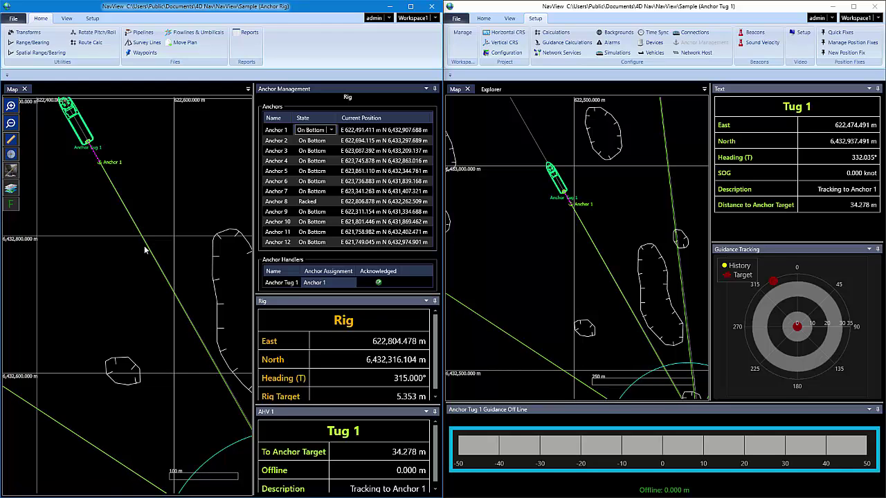
{"action": "scroll", "coordinate": [145, 252], "scroll_direction": "down", "scroll_amount": 2}
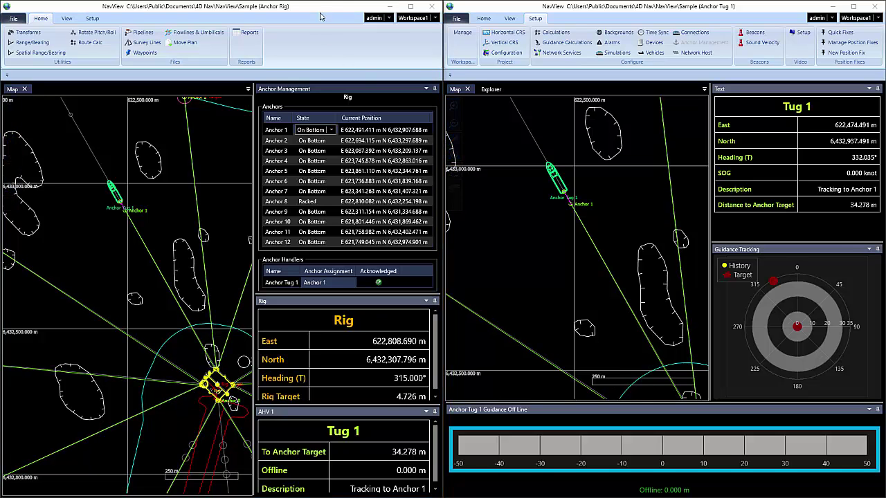
{"action": "left_click", "coordinate": [410, 6]}
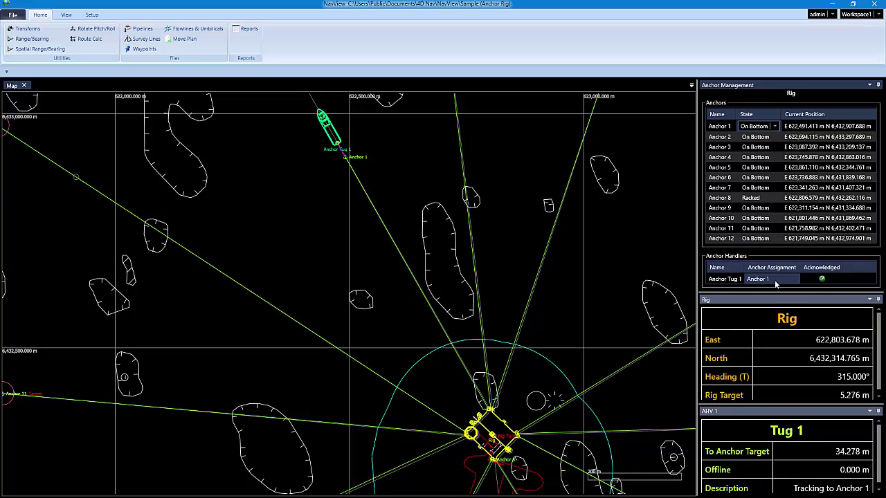
Clear Tug 1's anchor assignment to None and confirm
{"action": "left_click", "coordinate": [796, 279]}
{"action": "left_click", "coordinate": [794, 278]}
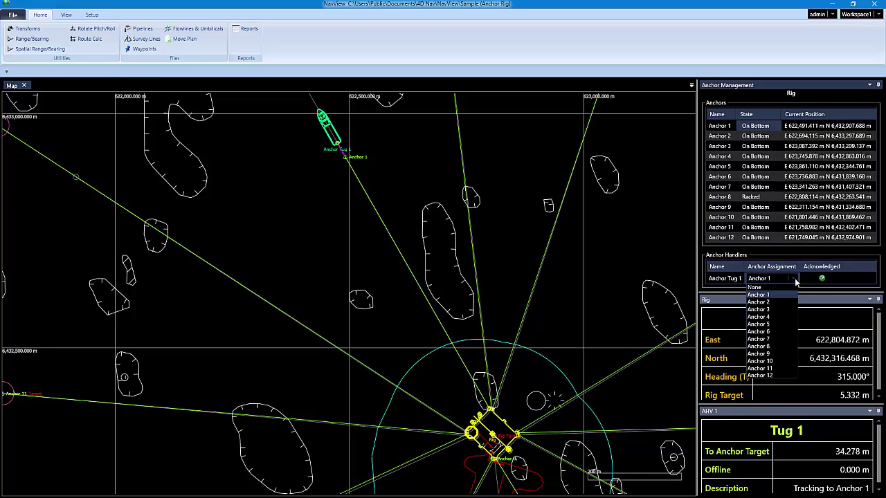
{"action": "left_click", "coordinate": [775, 287]}
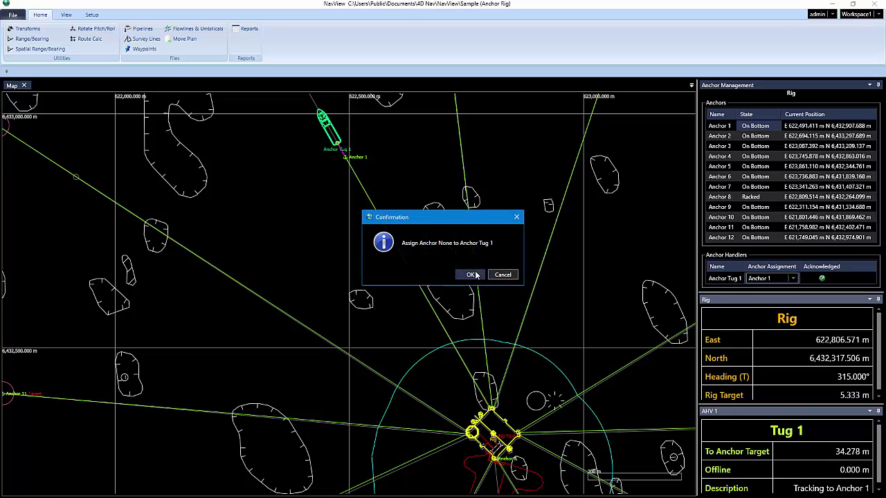
{"action": "left_click", "coordinate": [476, 276]}
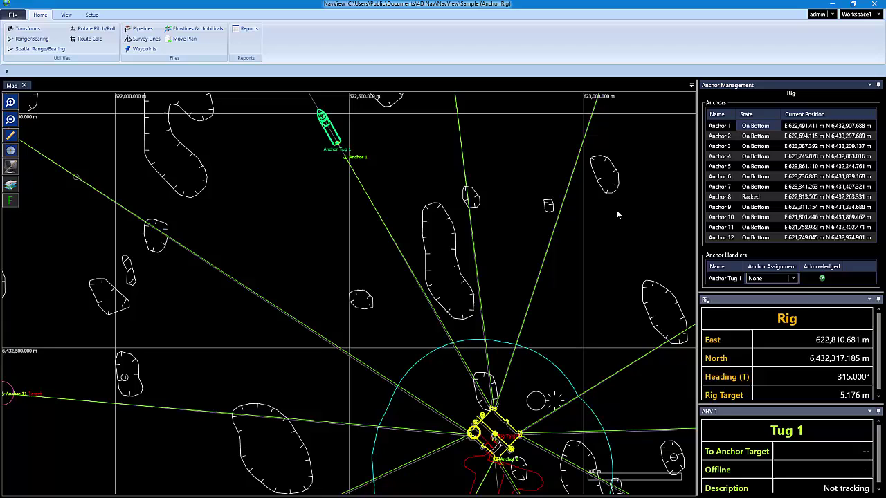
{"action": "left_click", "coordinate": [768, 126]}
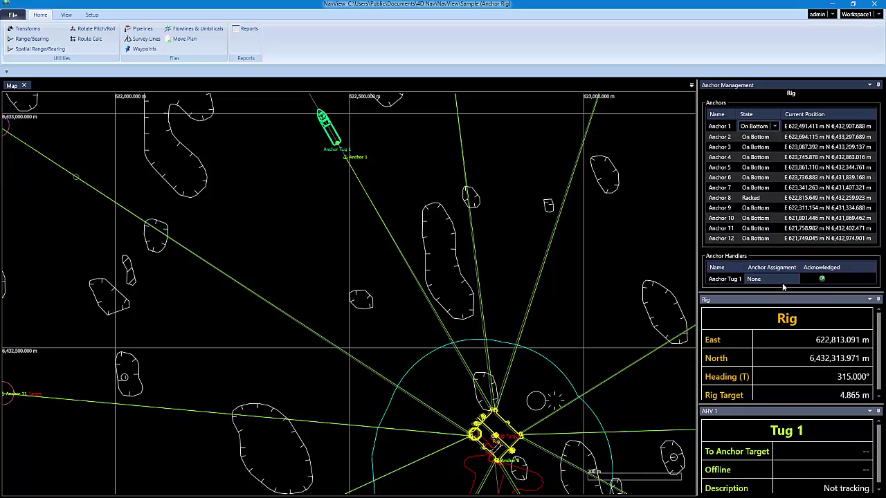
Reassign Anchor 1 to Tug 1 and confirm
{"action": "left_click", "coordinate": [789, 278]}
{"action": "left_click", "coordinate": [790, 277]}
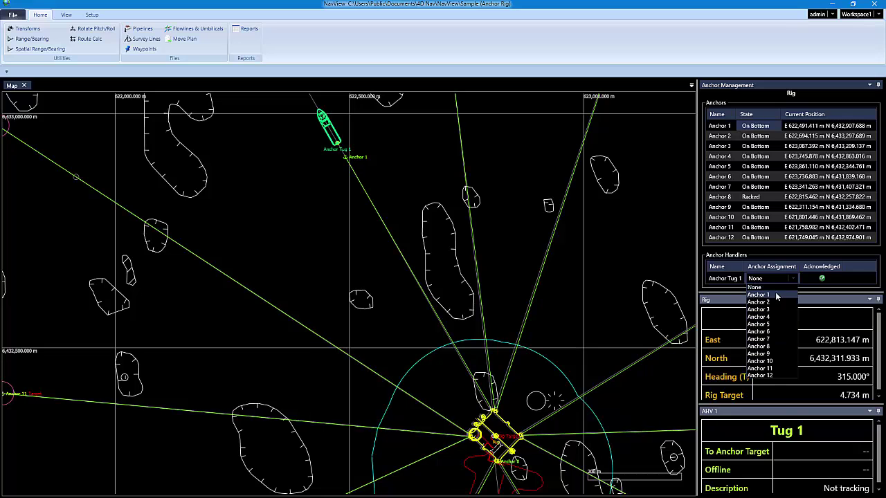
{"action": "left_click", "coordinate": [775, 295]}
{"action": "left_click", "coordinate": [463, 278]}
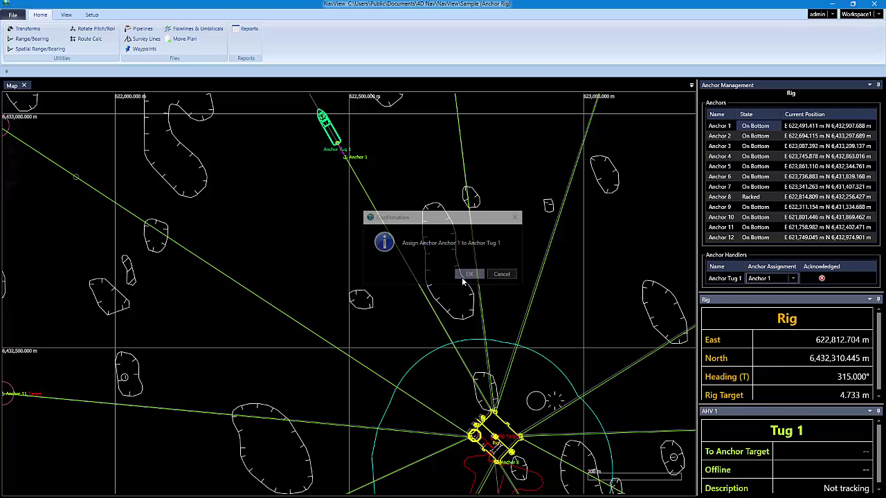
Set Anchor 1 from On Bottom back to Running, keeping it assigned to Tug 1
{"action": "left_click", "coordinate": [754, 126]}
{"action": "left_click", "coordinate": [755, 126]}
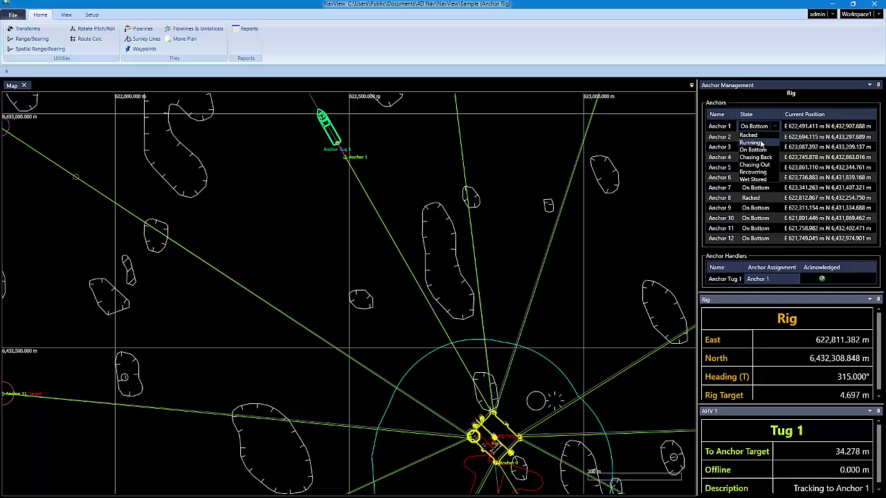
{"action": "left_click", "coordinate": [761, 141]}
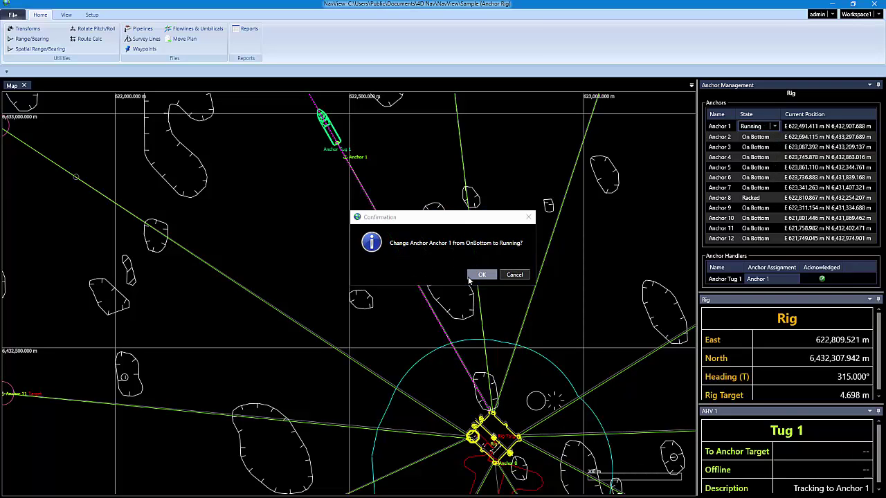
{"action": "left_click", "coordinate": [472, 276]}
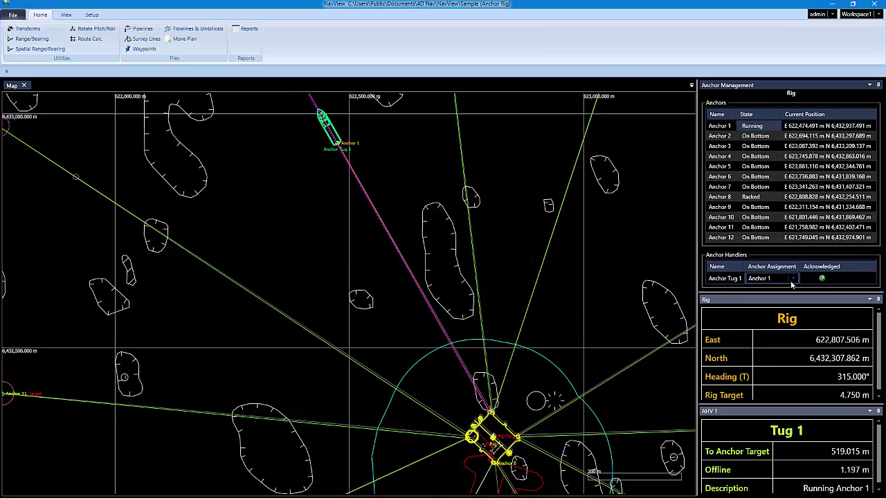
{"action": "left_click", "coordinate": [791, 282]}
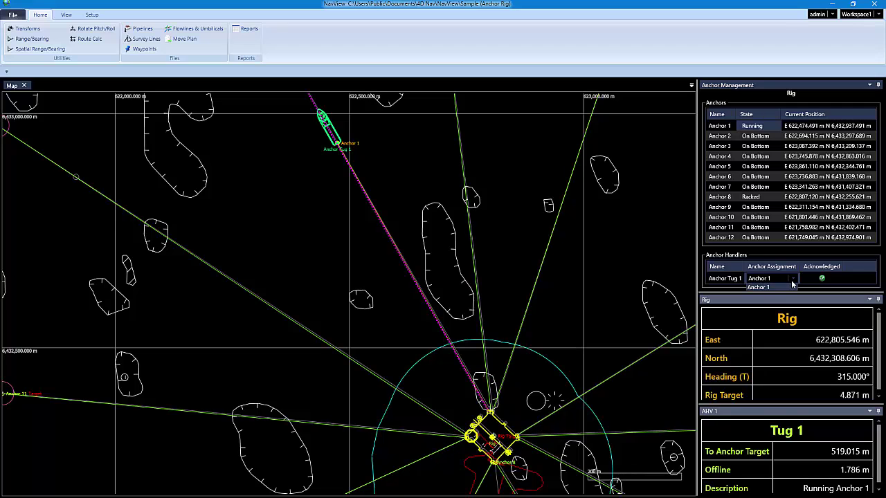
{"action": "left_click", "coordinate": [788, 287]}
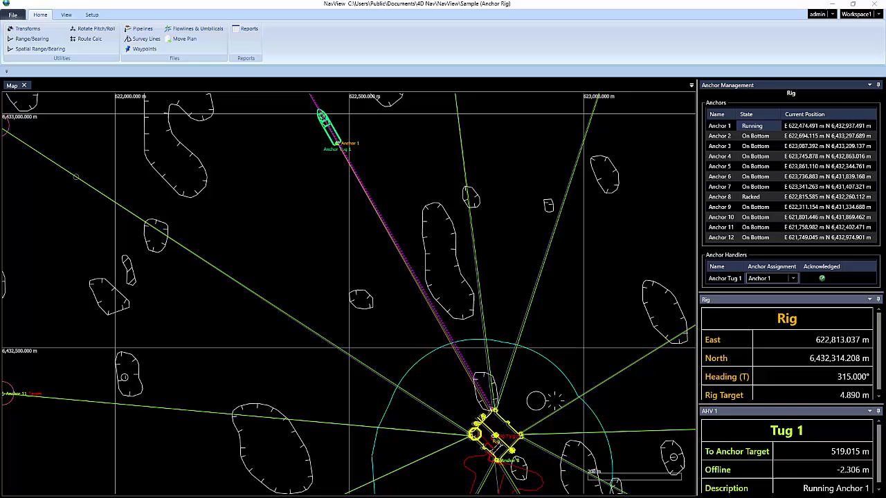
Browse the Anchor Test and Local folders, then right-click Anchor Test in the NavView folder
{"action": "key", "text": "alt+Tab"}
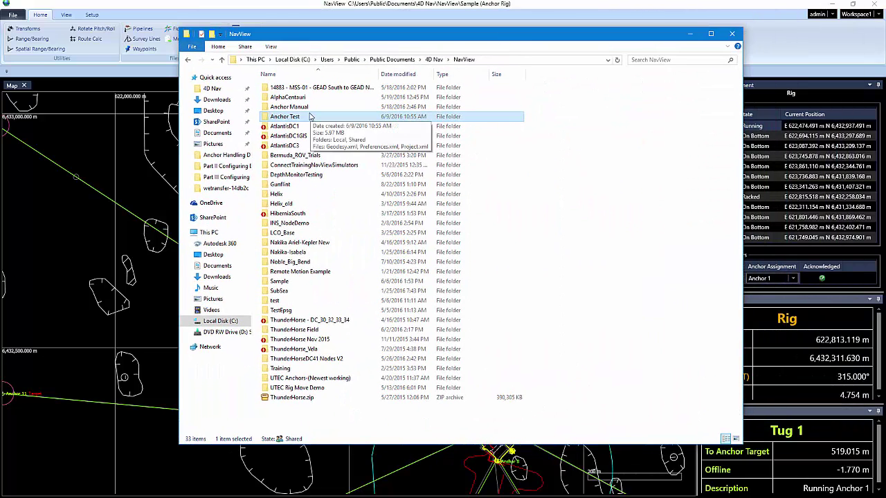
{"action": "double_click", "coordinate": [305, 119]}
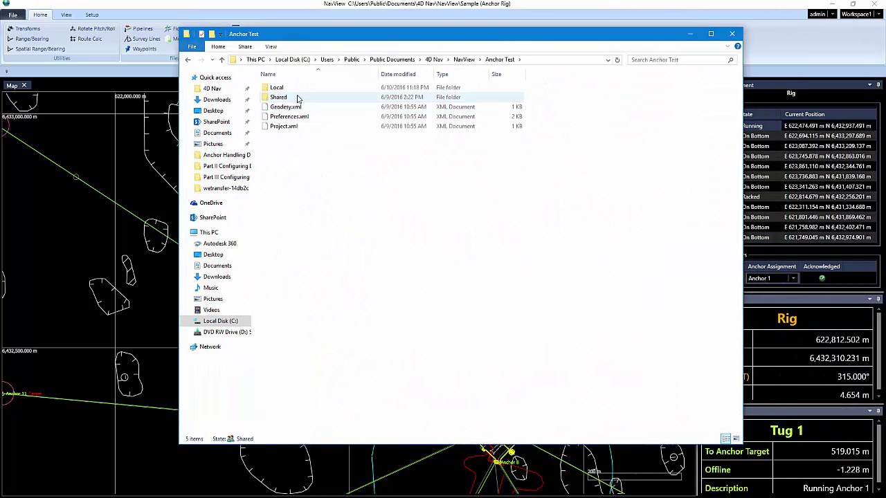
{"action": "double_click", "coordinate": [297, 89]}
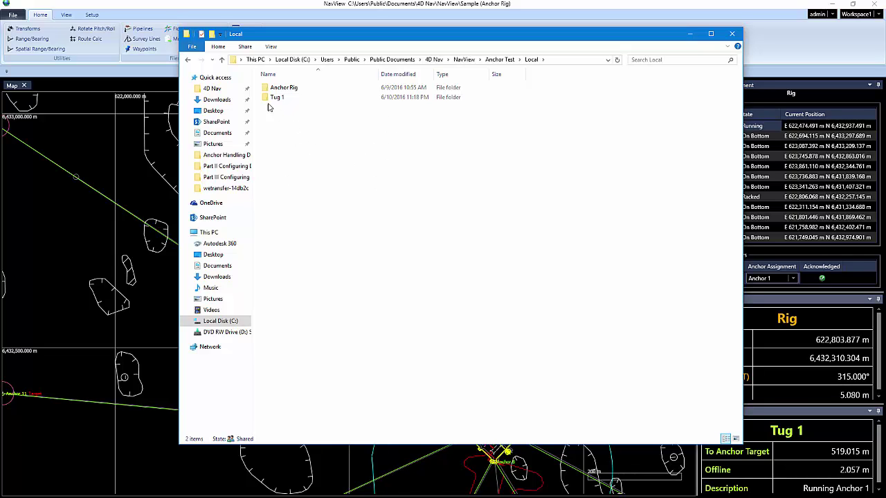
{"action": "left_click", "coordinate": [464, 60]}
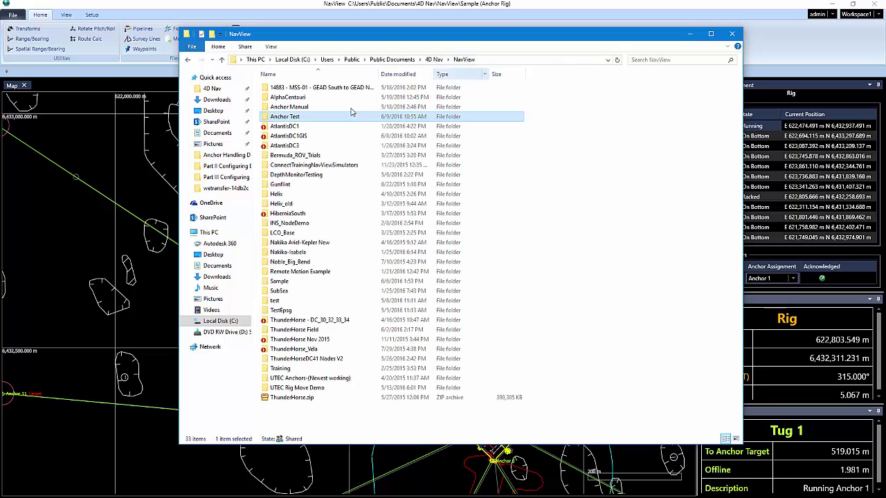
{"action": "right_click", "coordinate": [318, 123]}
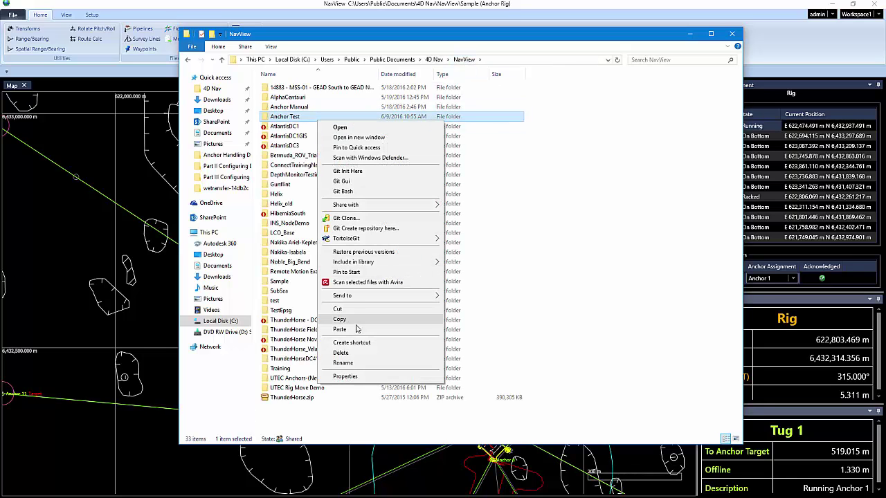